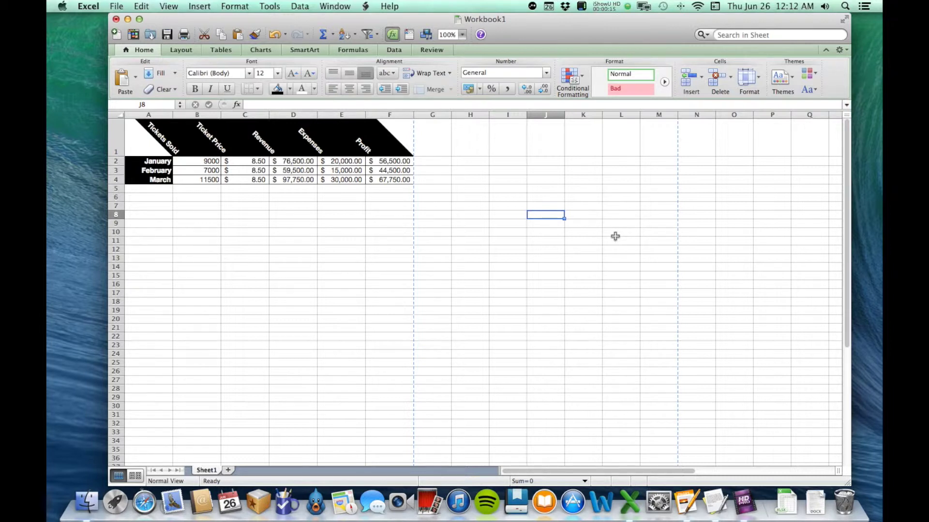
# Browse the available column, line, pie, bar and area chart types
pyautogui.click(254, 50)
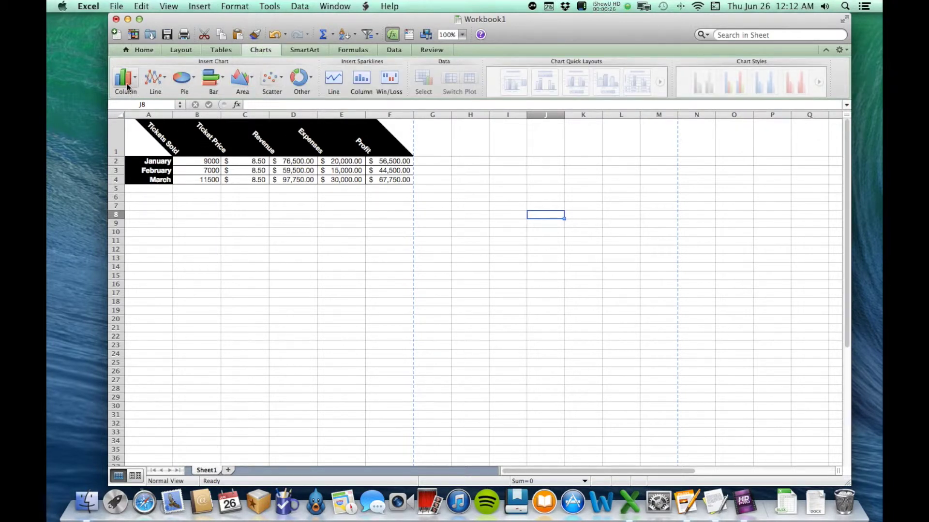
pyautogui.click(127, 85)
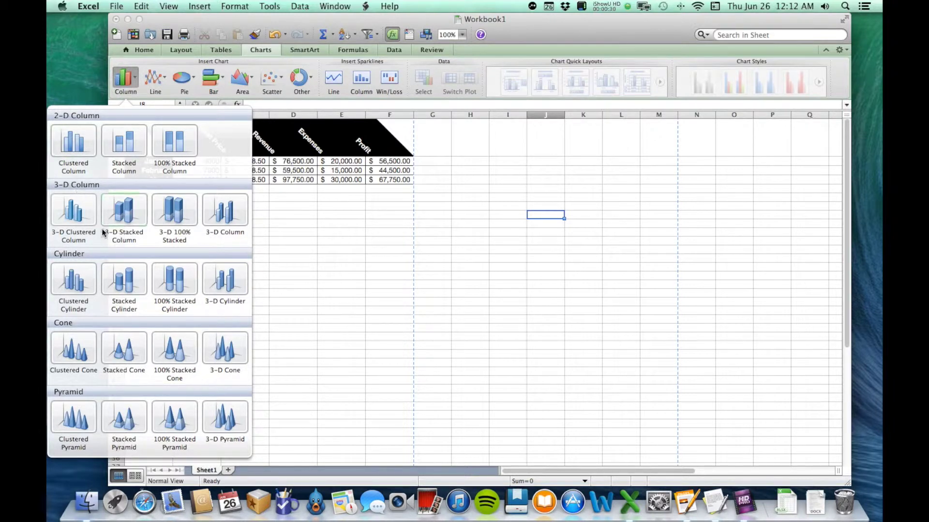
pyautogui.click(162, 80)
pyautogui.click(196, 79)
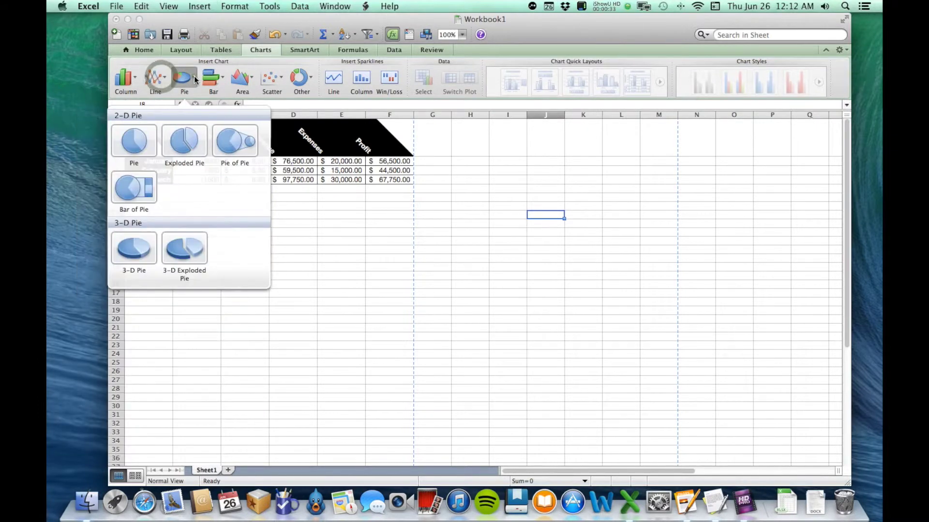
pyautogui.click(218, 79)
pyautogui.click(246, 79)
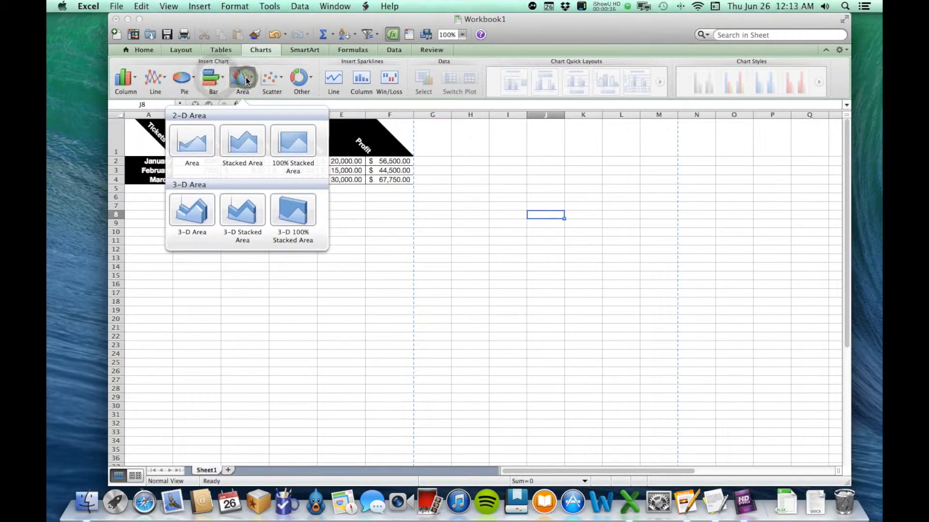
pyautogui.click(245, 79)
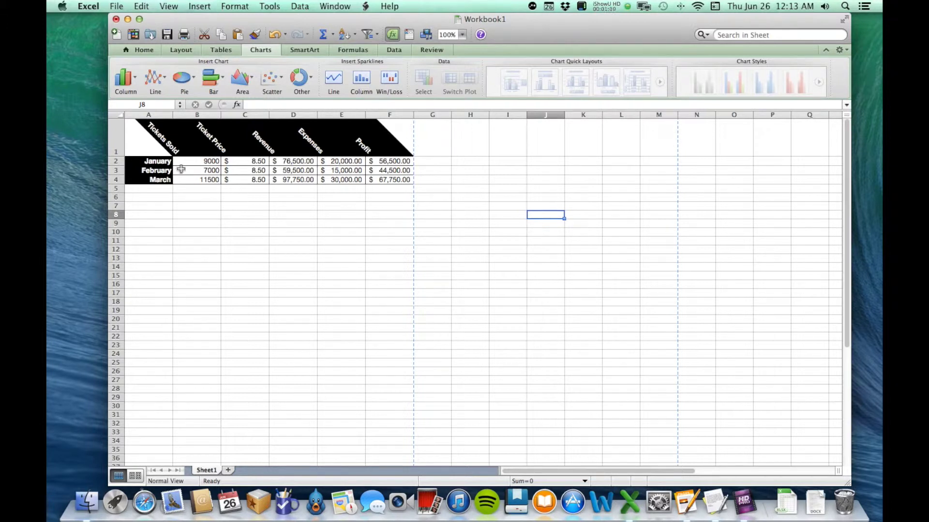
# Insert a 2-D Clustered Column chart from the whole table A1:F4 and place it just below the table
pyautogui.moveTo(147, 138); pyautogui.dragTo(385, 177)
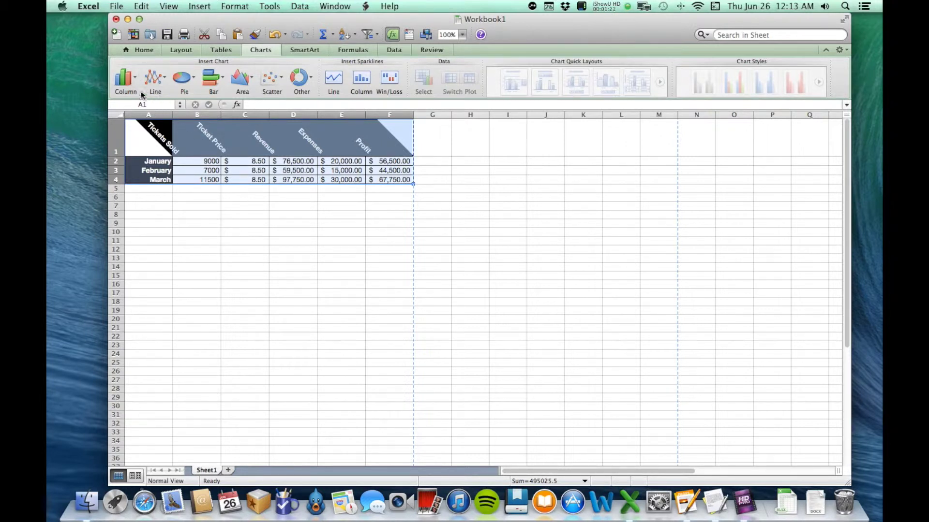
pyautogui.click(127, 80)
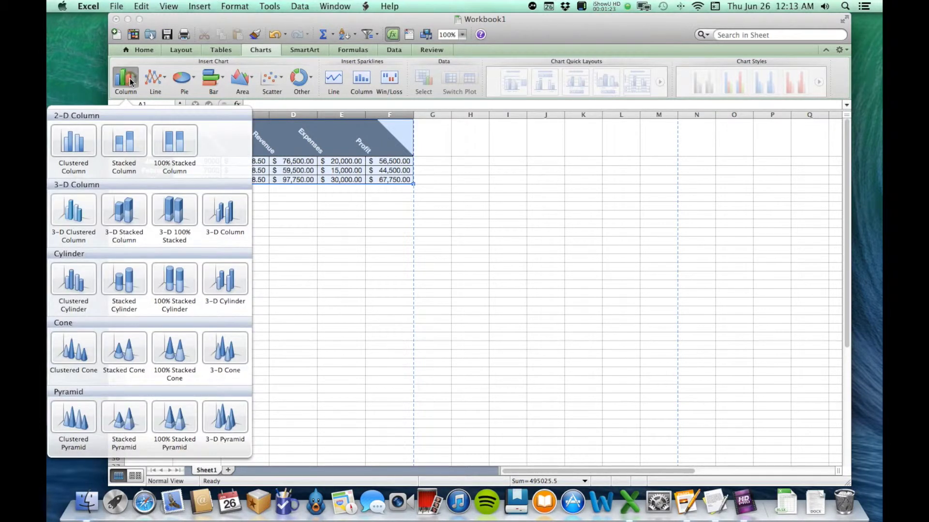
pyautogui.click(74, 146)
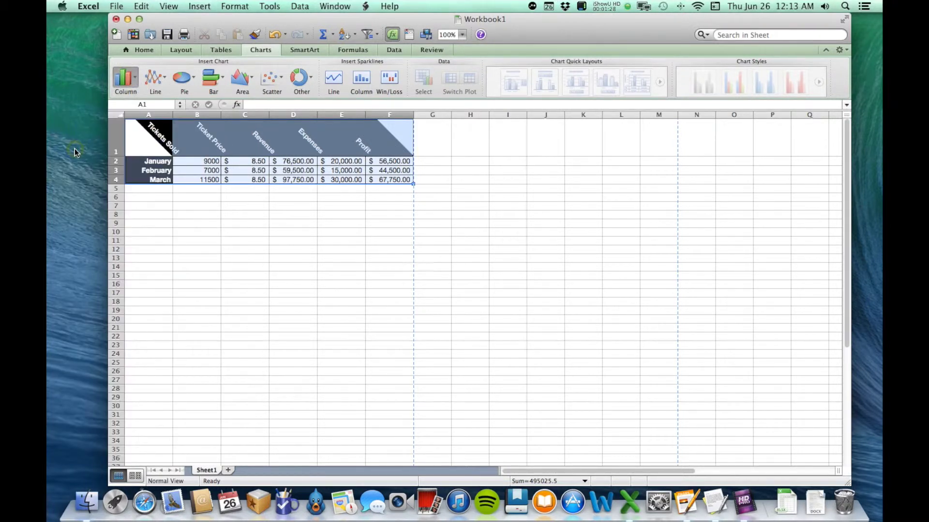
pyautogui.moveTo(568, 254); pyautogui.dragTo(380, 242)
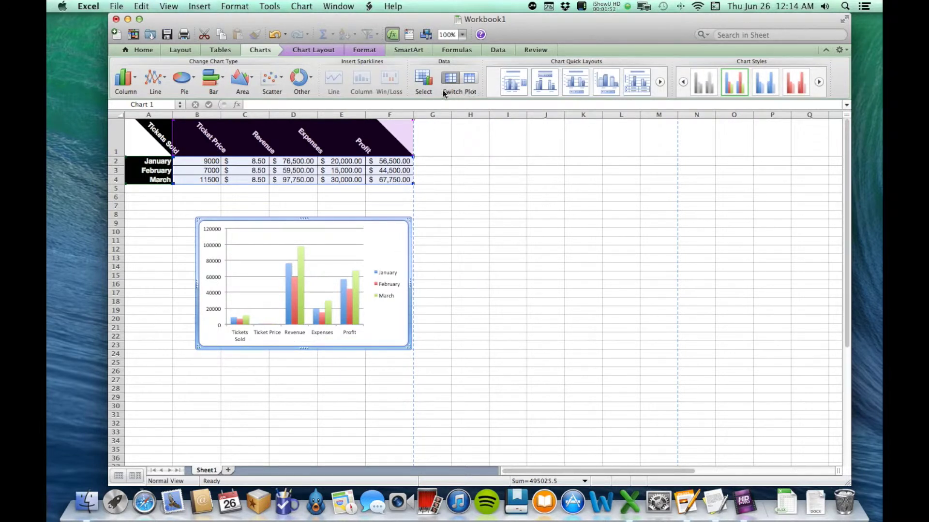
# Plot the chart by month and back by table heading, and delete the chart
pyautogui.click(464, 82)
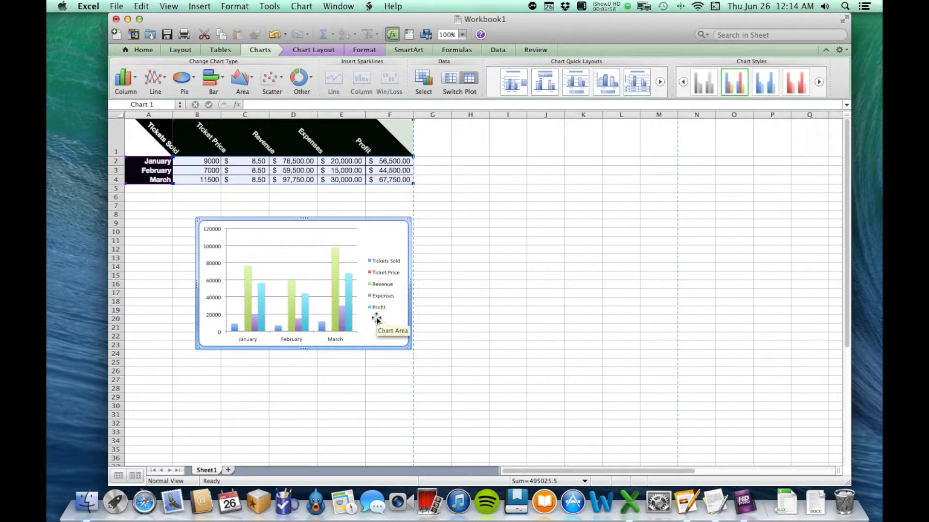
pyautogui.click(451, 77)
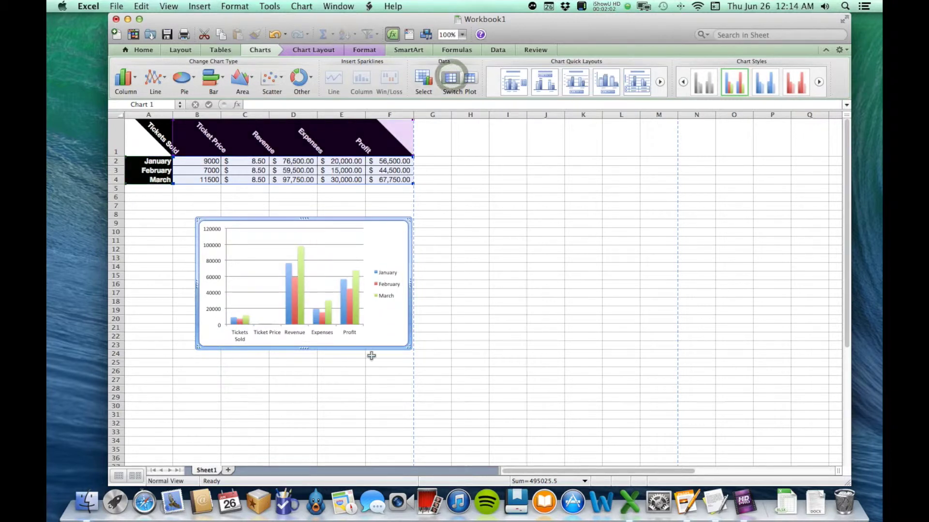
pyautogui.click(474, 319)
pyautogui.click(392, 325)
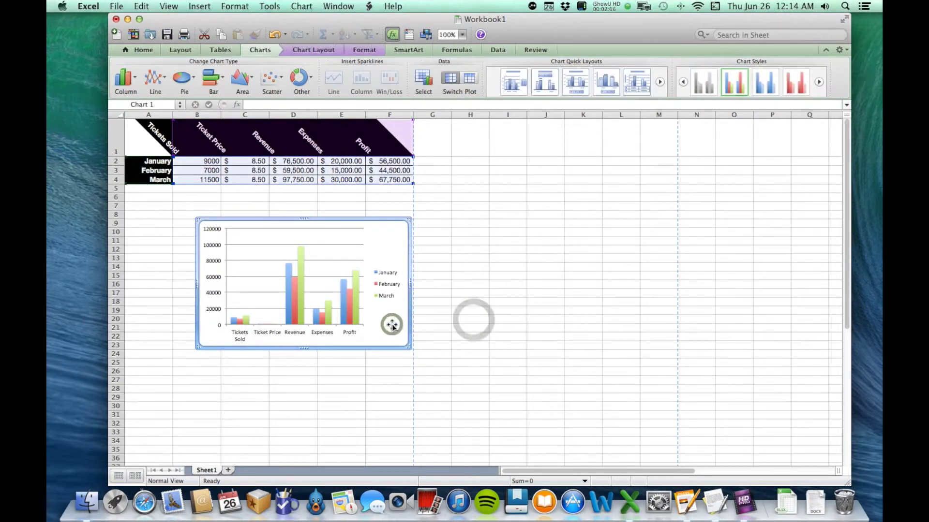
pyautogui.press('Delete')
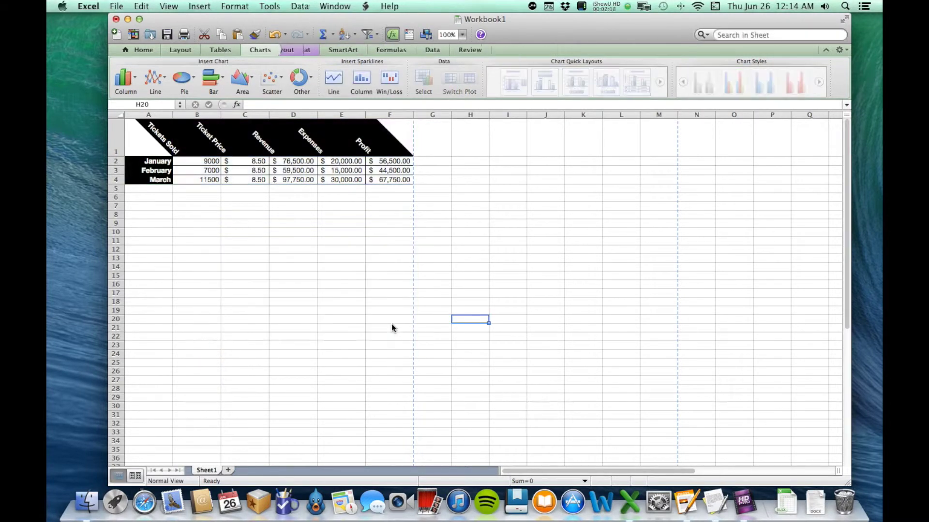
pyautogui.click(335, 283)
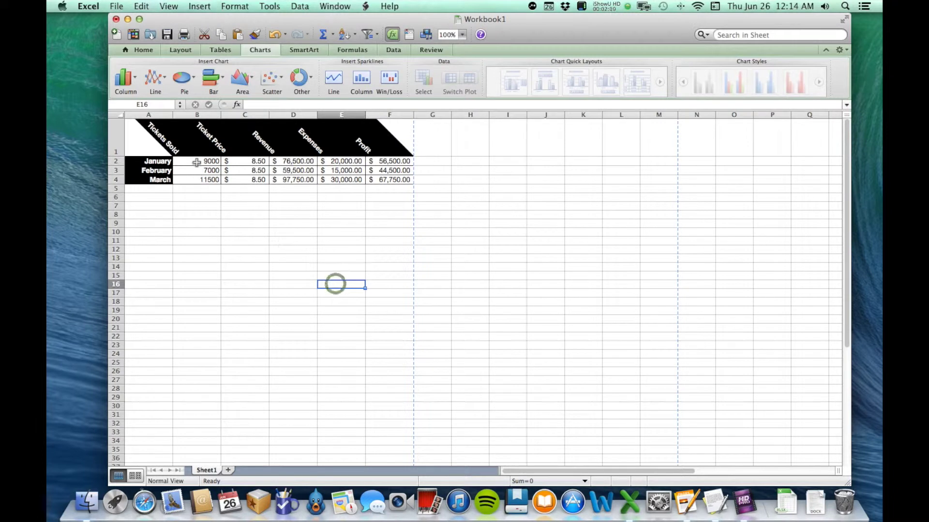
# Try a 2-D Clustered Column chart of only the values in B2:F4, without the headings, and delete it
pyautogui.moveTo(195, 160); pyautogui.dragTo(384, 179)
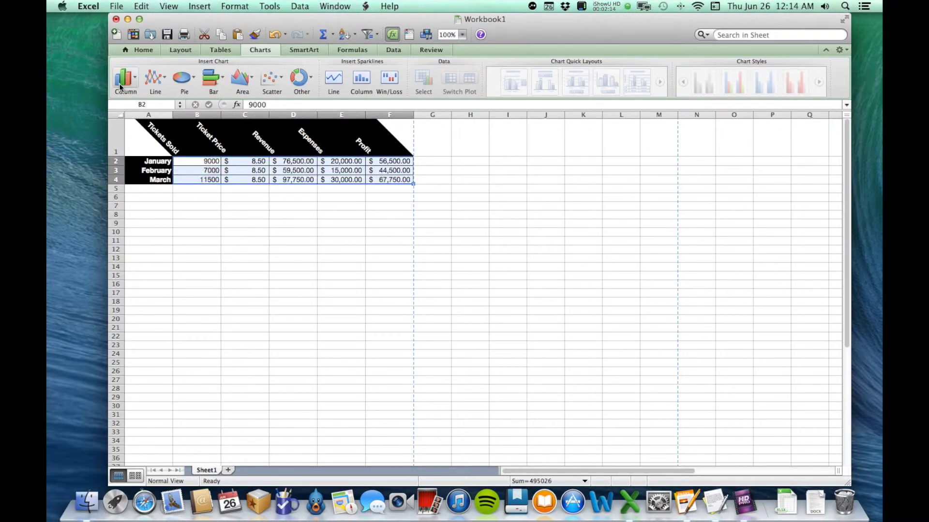
pyautogui.click(119, 83)
pyautogui.click(77, 146)
pyautogui.moveTo(572, 242); pyautogui.dragTo(364, 226)
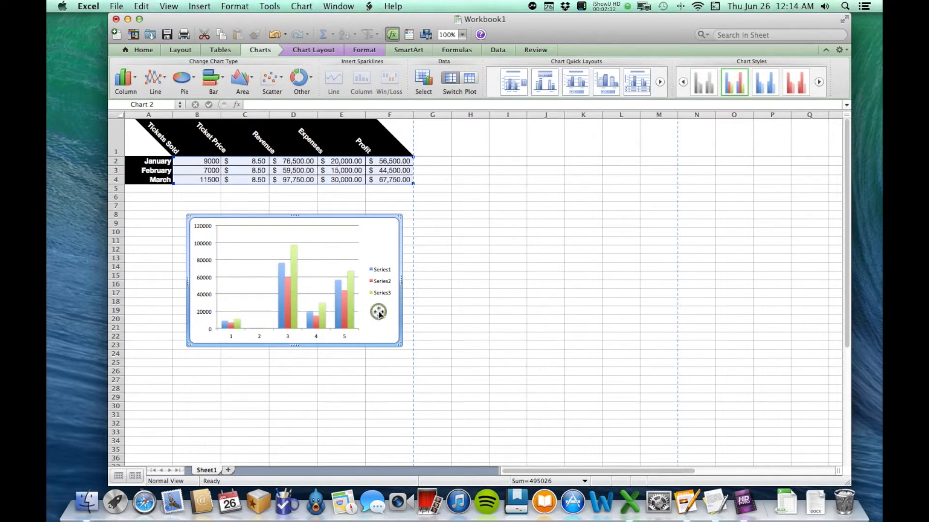
pyautogui.press('Delete')
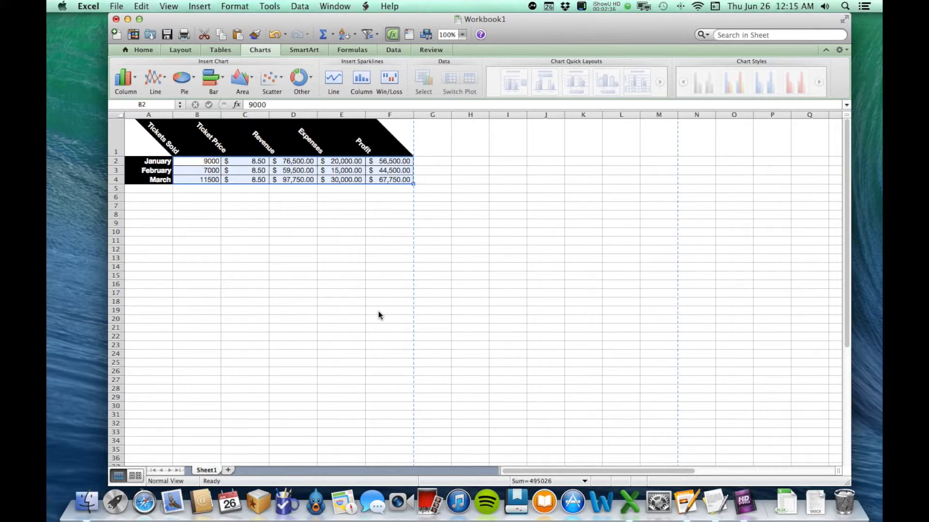
pyautogui.click(231, 244)
# Insert a 2-D Clustered Column chart from A1:F4, including the row and column headings, and move it closer to the table
pyautogui.moveTo(140, 133); pyautogui.dragTo(376, 182)
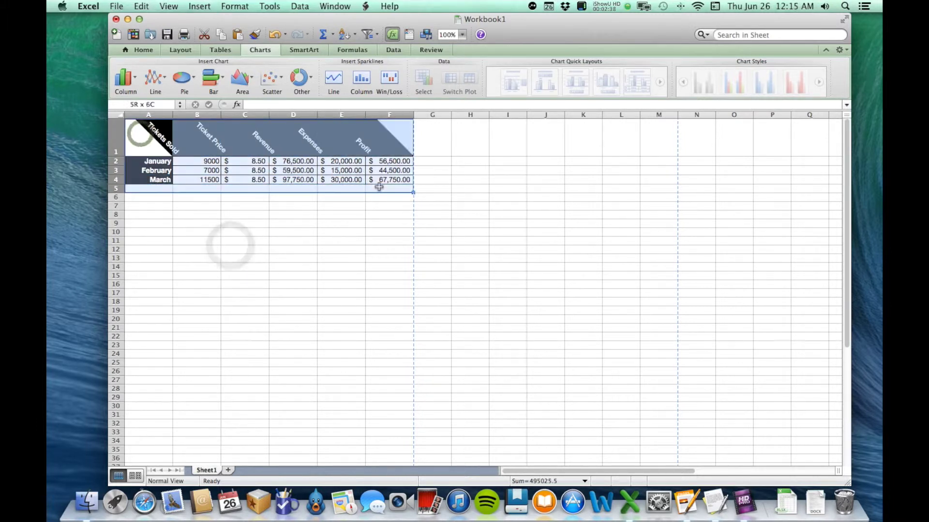
pyautogui.click(123, 80)
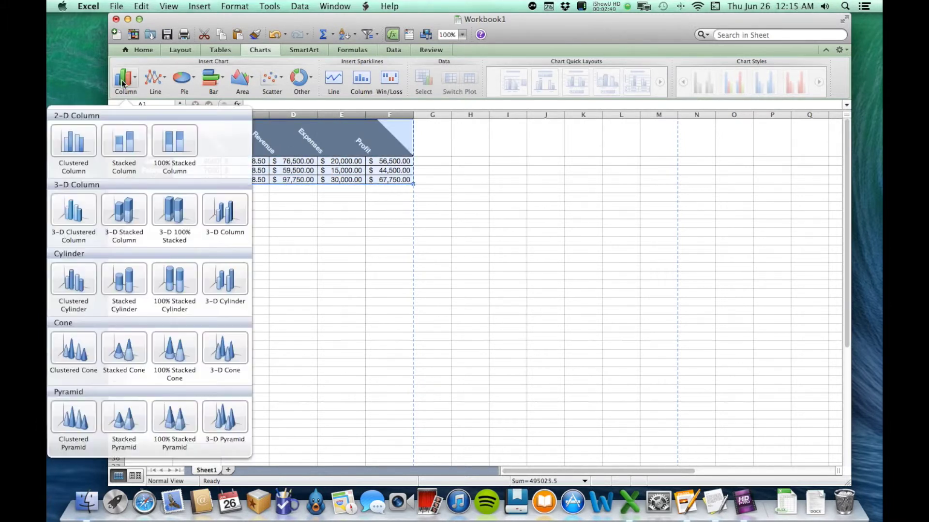
pyautogui.click(80, 145)
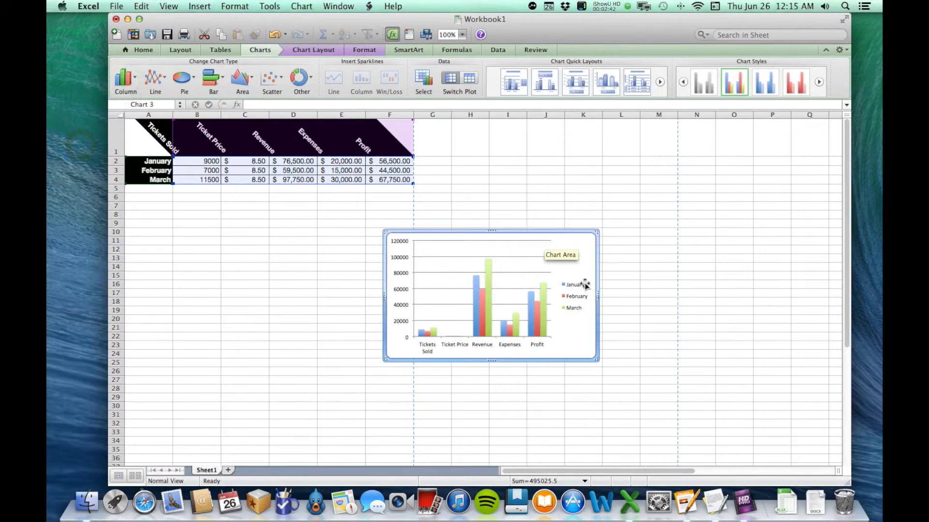
pyautogui.moveTo(575, 250); pyautogui.dragTo(476, 245)
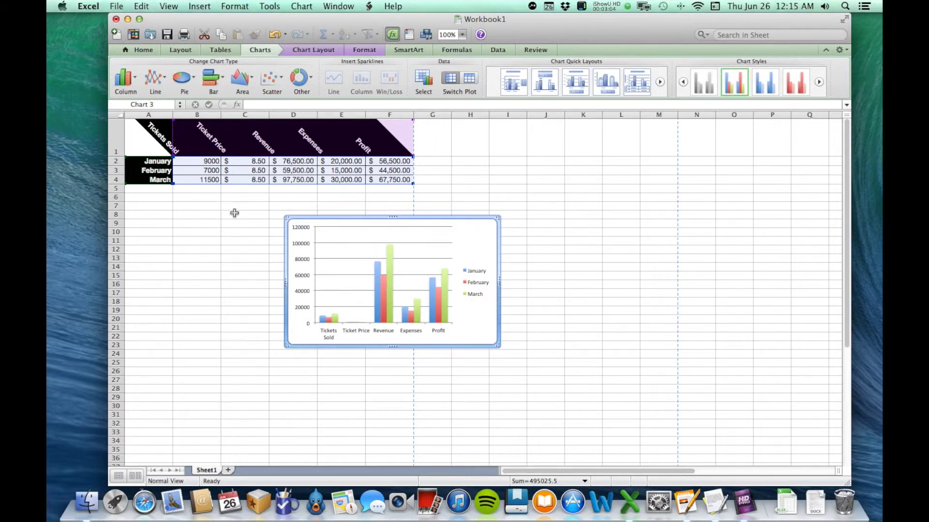
# Delete the column chart made from the whole table
pyautogui.click(468, 228)
pyautogui.press('Delete')
pyautogui.click(270, 261)
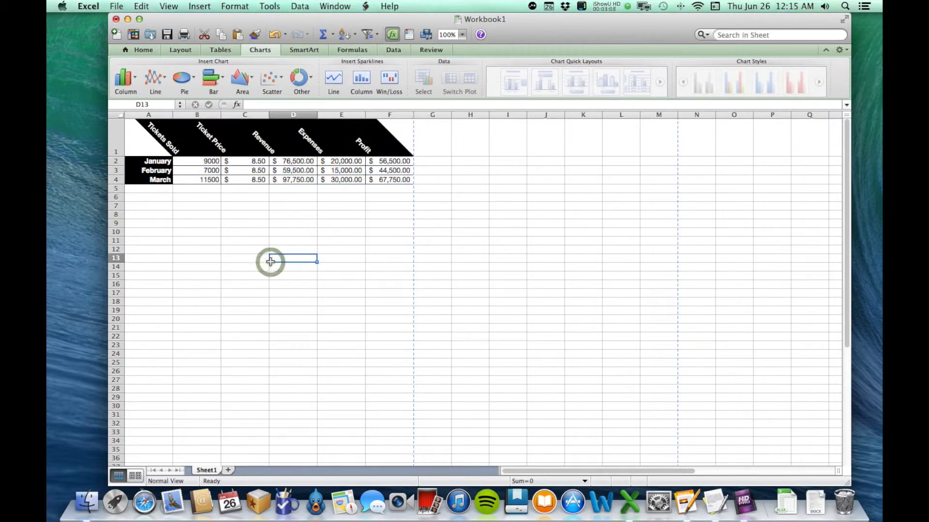
pyautogui.moveTo(142, 132); pyautogui.dragTo(192, 181)
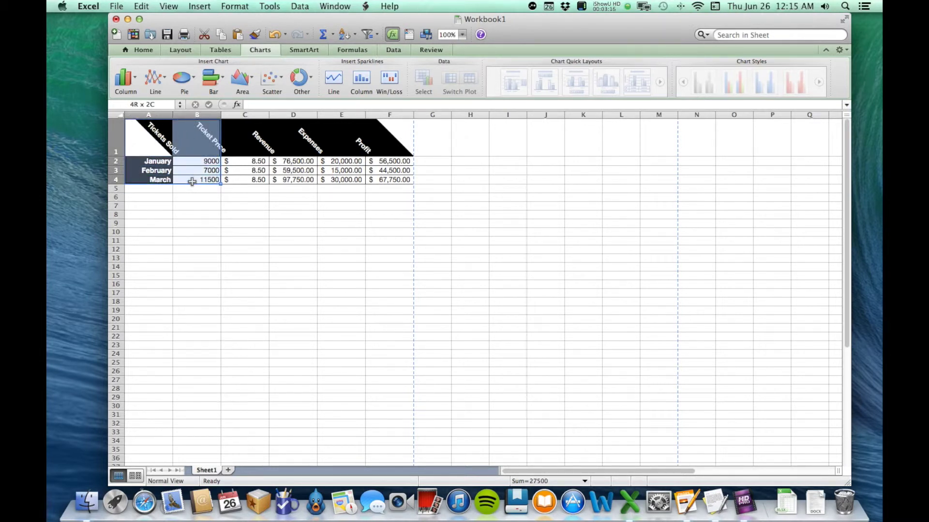
pyautogui.moveTo(192, 182); pyautogui.dragTo(192, 181)
pyautogui.click(217, 231)
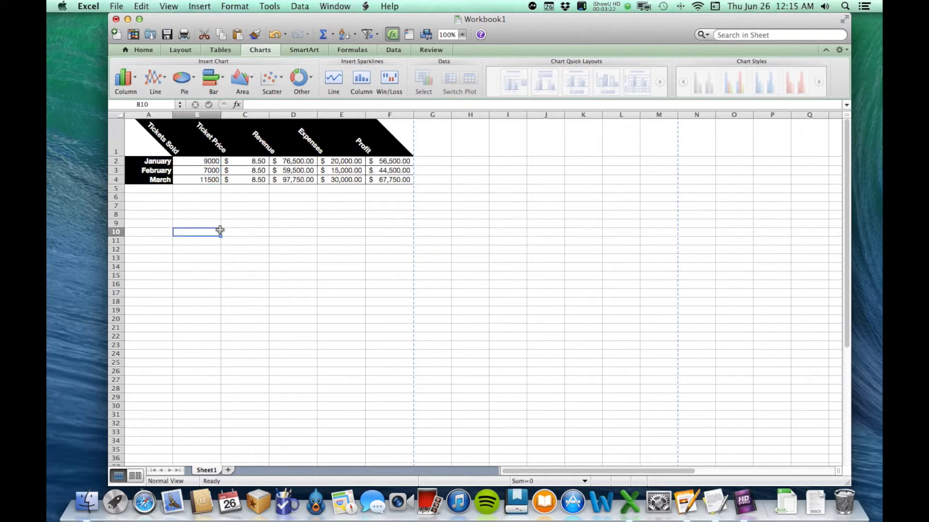
# Set the orientation of the headings in row 1 to Horizontal Text
pyautogui.click(112, 136)
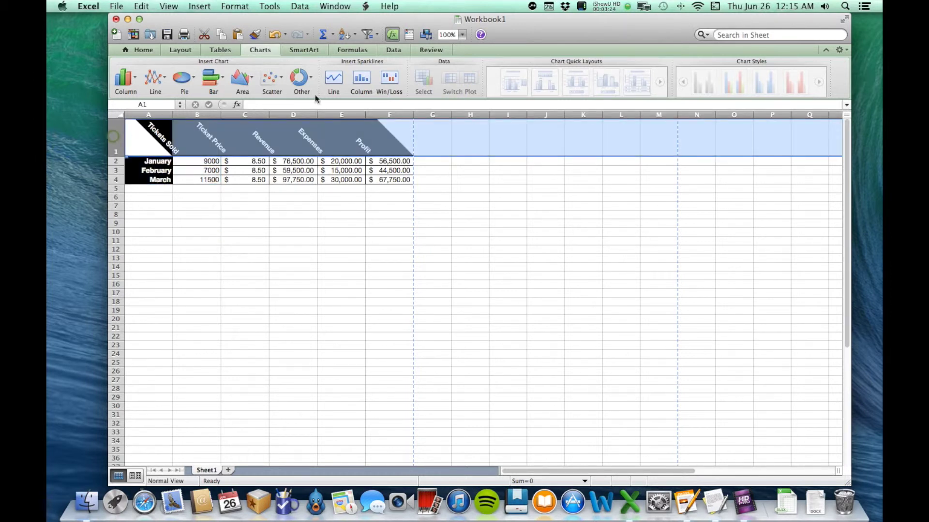
pyautogui.click(141, 50)
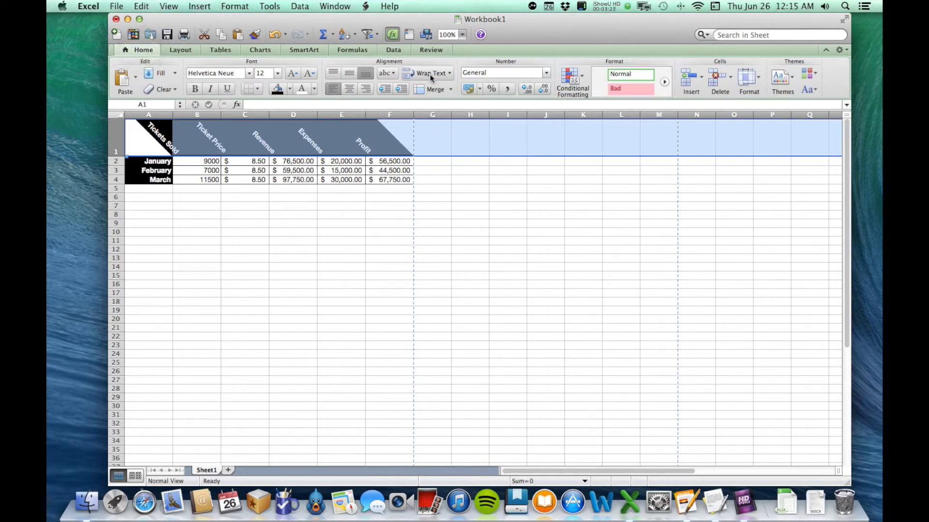
pyautogui.click(388, 73)
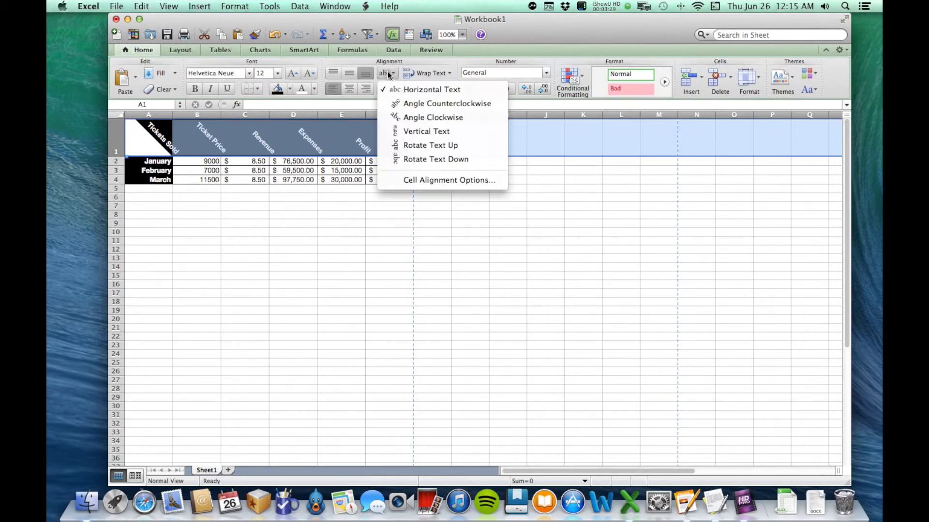
pyautogui.click(417, 90)
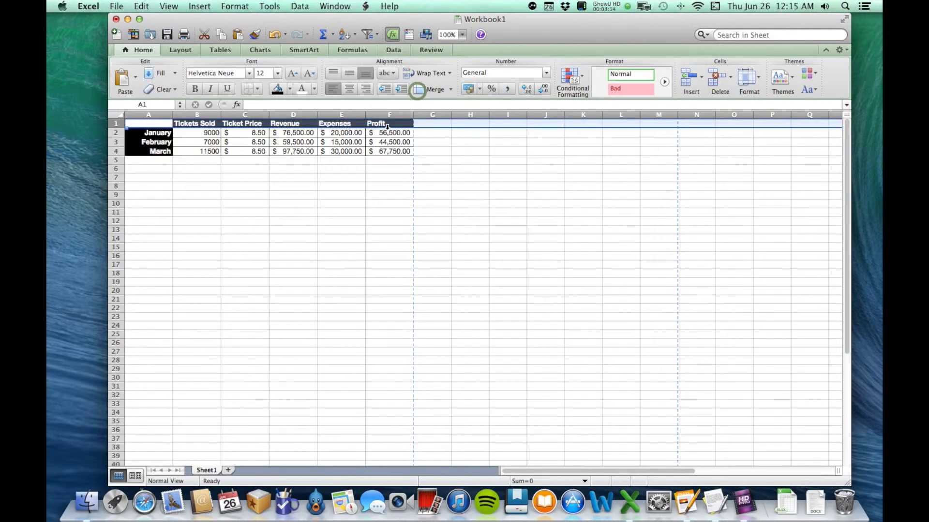
pyautogui.click(342, 187)
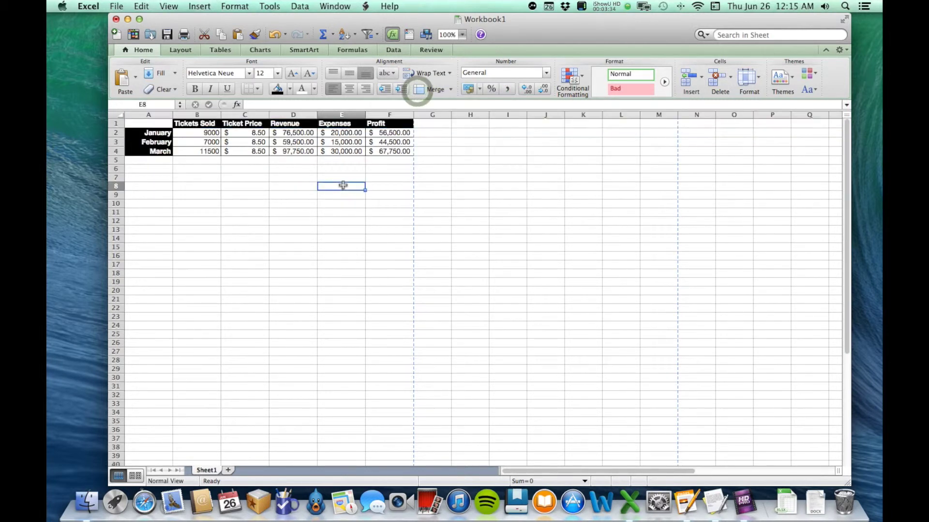
# Insert a 2-D Clustered Column chart from A1:B4 and D1:F4, leaving out Ticket Price, and place it below the table
pyautogui.click(138, 124)
pyautogui.moveTo(137, 124); pyautogui.dragTo(198, 156)
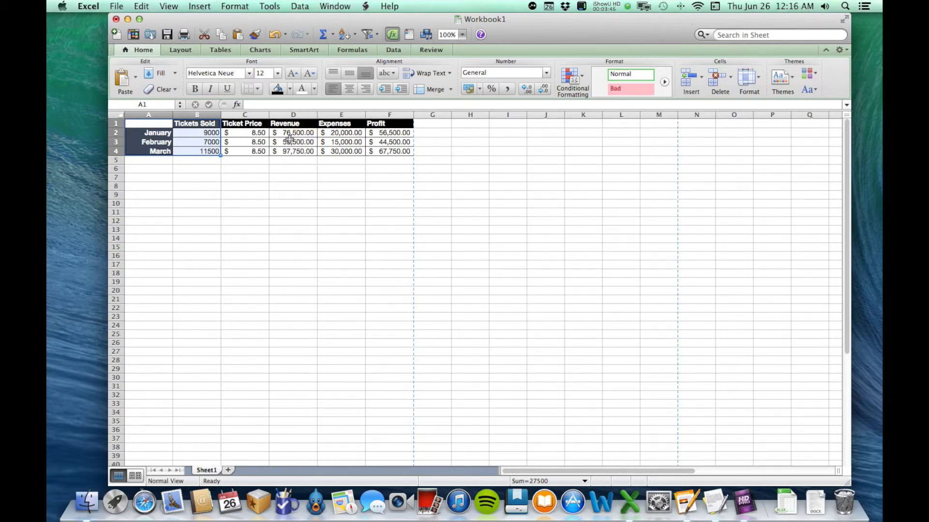
pyautogui.moveTo(293, 124); pyautogui.dragTo(391, 151)
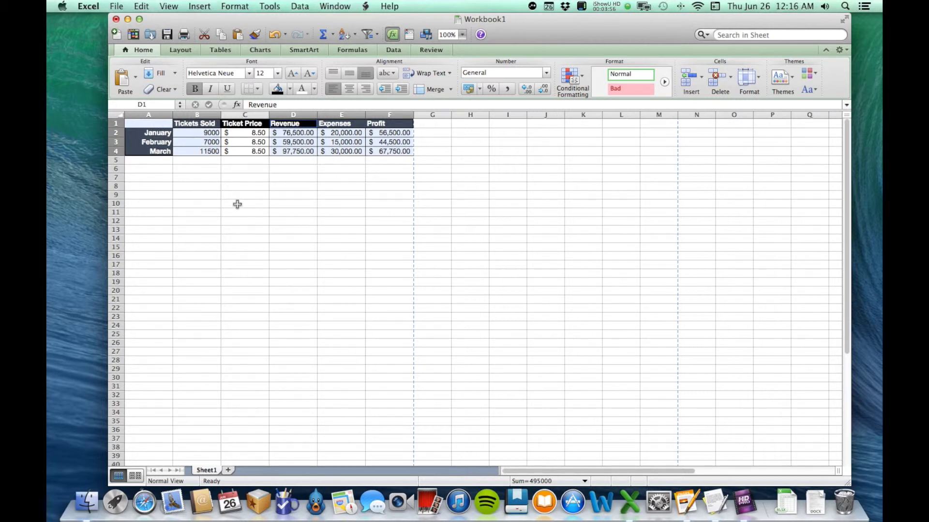
pyautogui.click(260, 50)
pyautogui.click(125, 79)
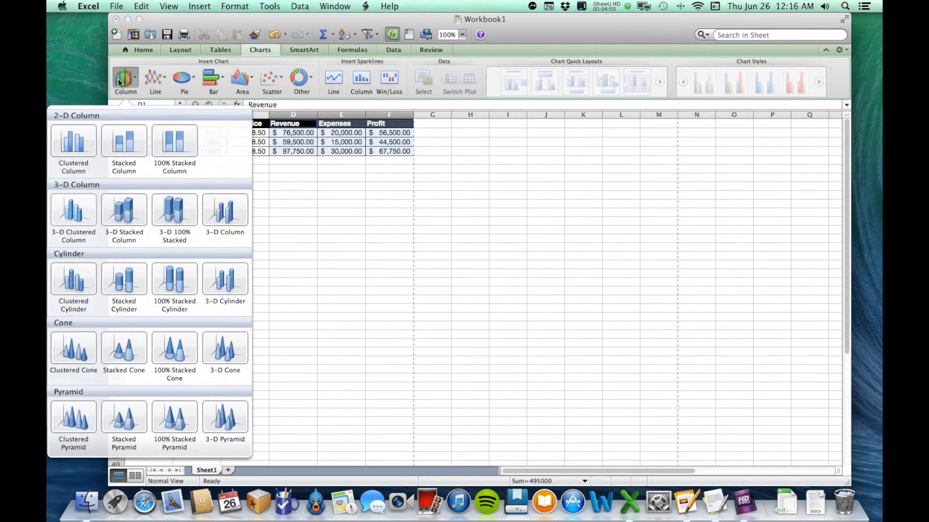
pyautogui.click(69, 151)
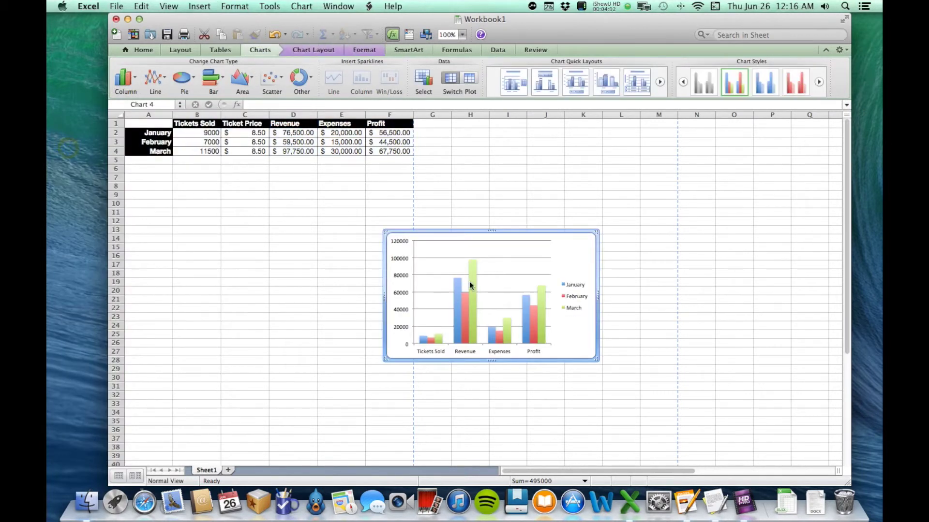
pyautogui.moveTo(586, 253); pyautogui.dragTo(431, 217)
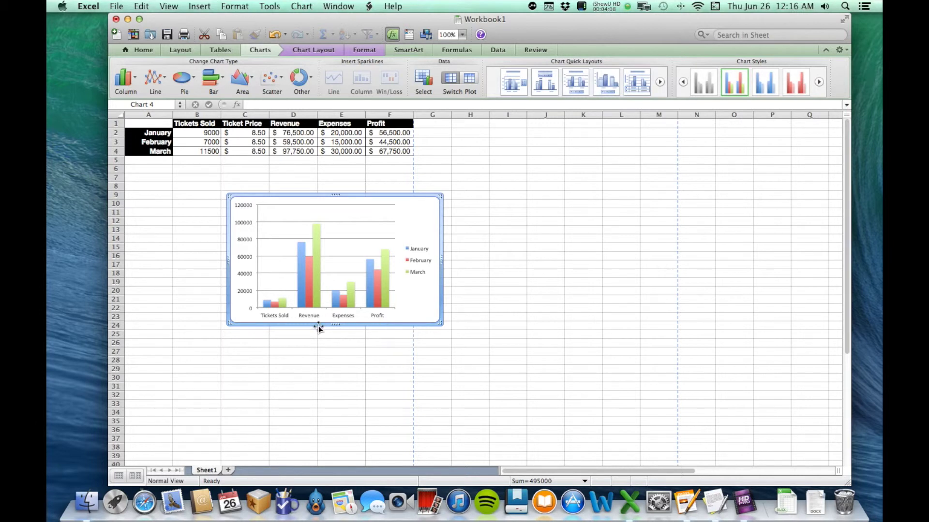
pyautogui.click(522, 330)
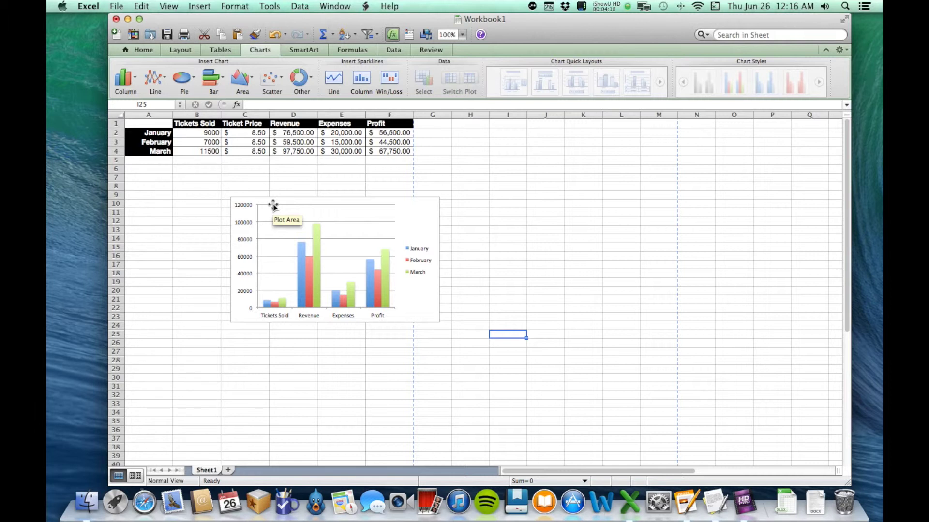
# Examine the column chart's available chart styles, gridline options and formatting options, including those for the March series
pyautogui.click(420, 224)
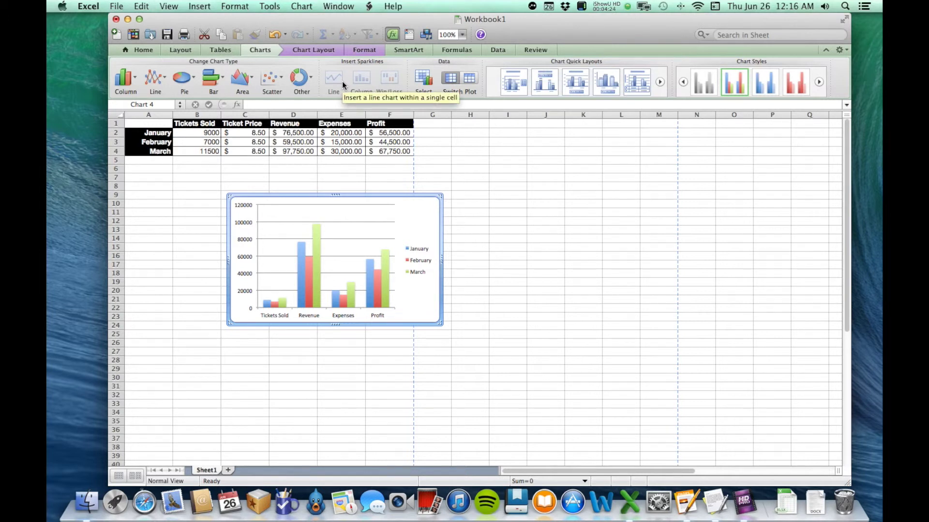
pyautogui.click(748, 102)
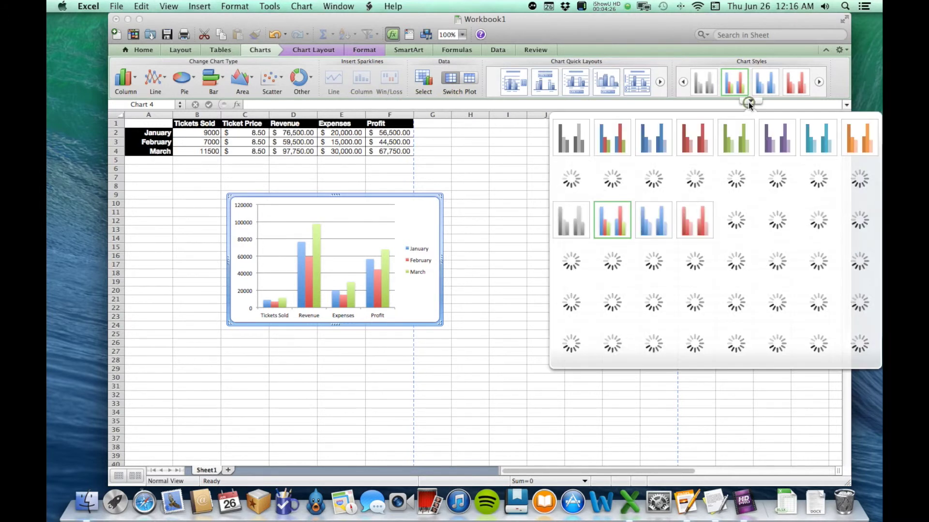
pyautogui.click(637, 30)
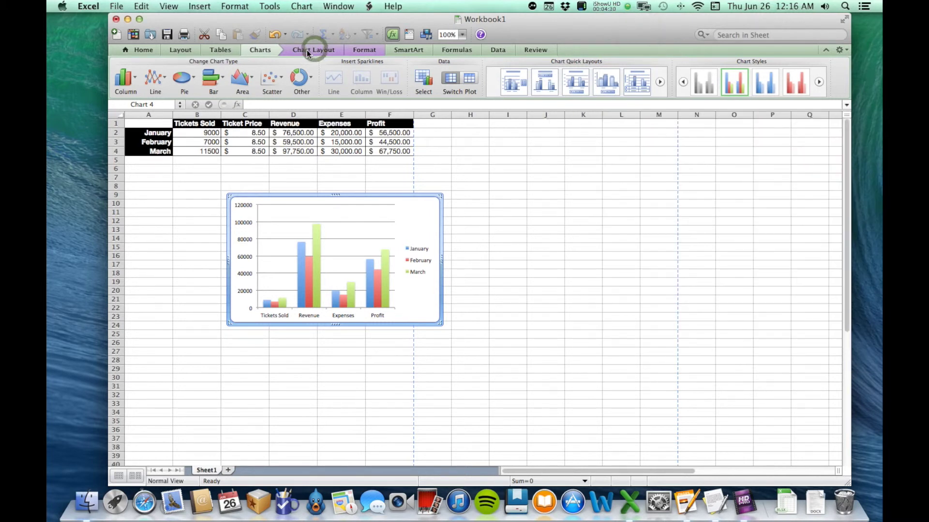
pyautogui.click(307, 50)
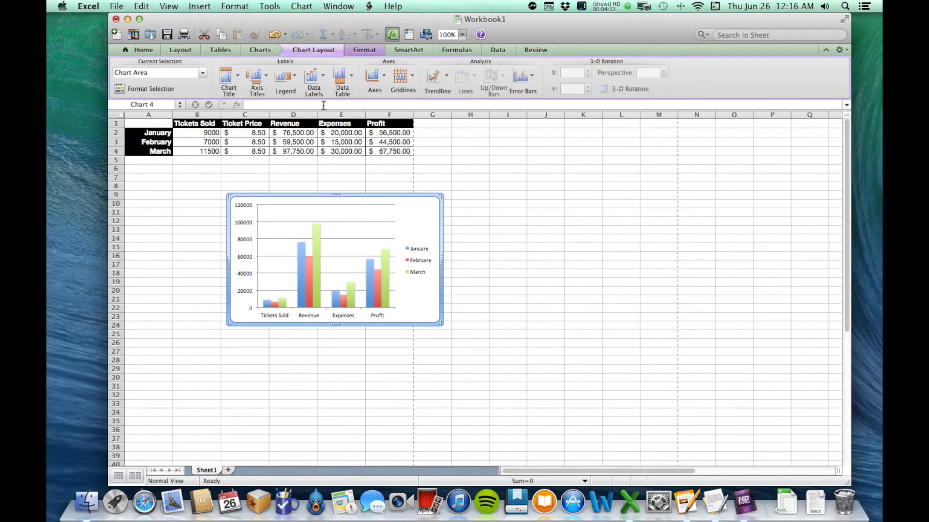
pyautogui.click(406, 81)
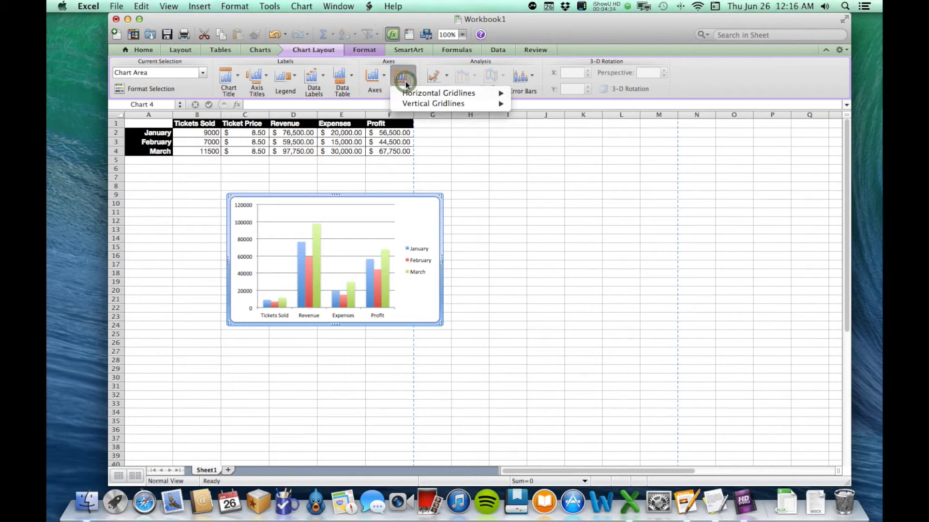
pyautogui.click(404, 80)
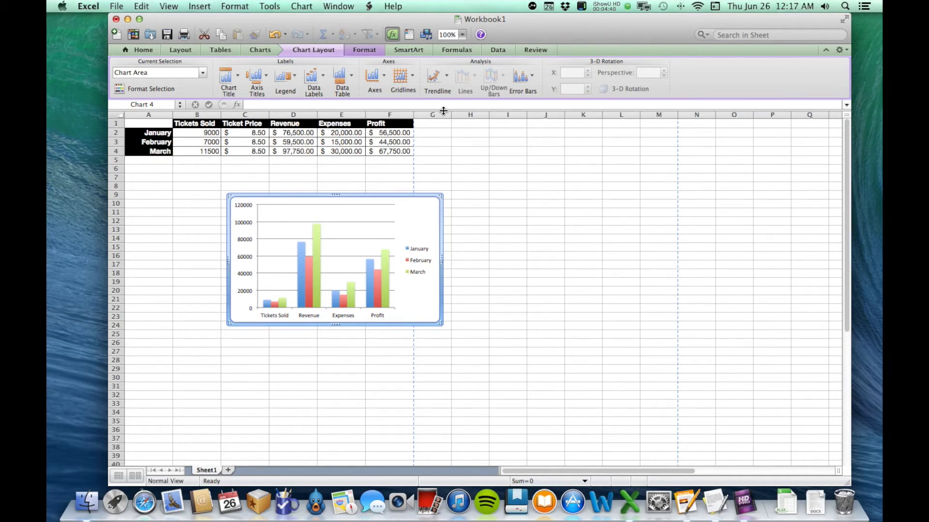
pyautogui.click(366, 49)
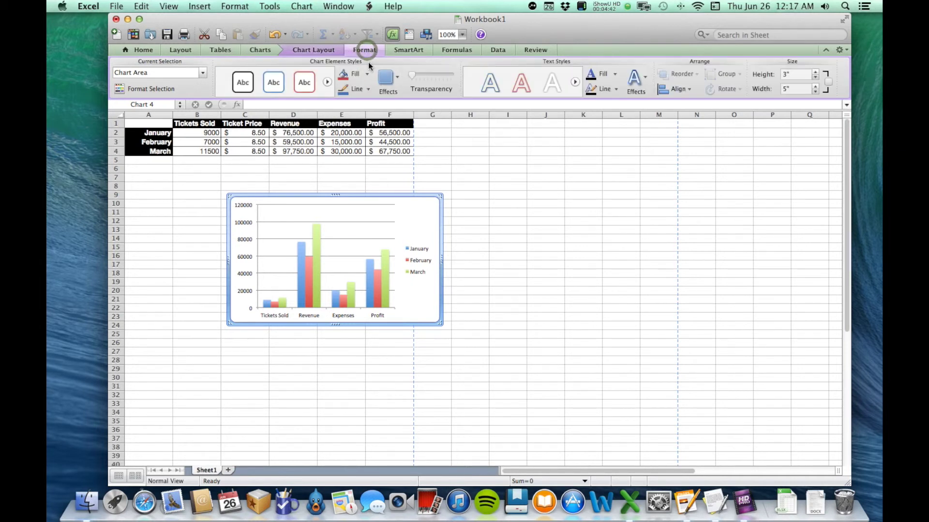
pyautogui.click(315, 249)
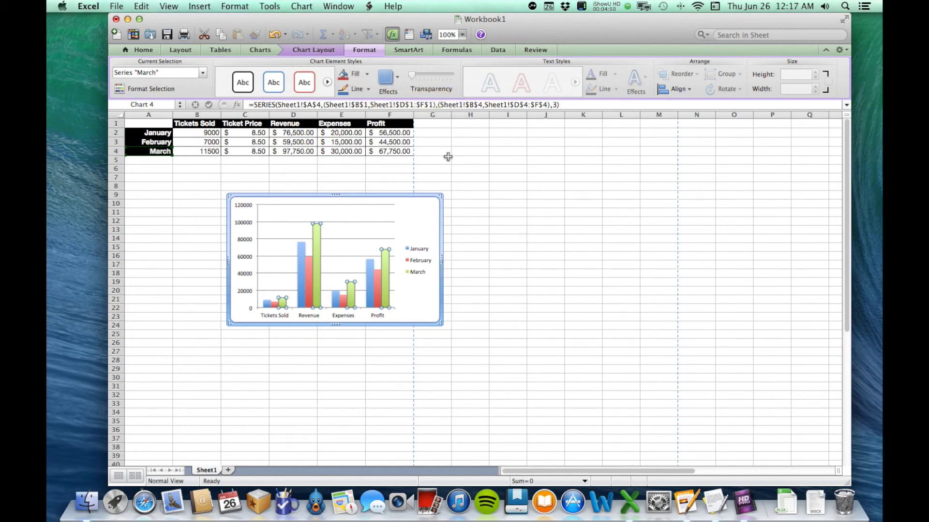
# Move the column chart closer to the table so its upper-left corner sits at about cell B8
pyautogui.click(259, 50)
pyautogui.click(470, 249)
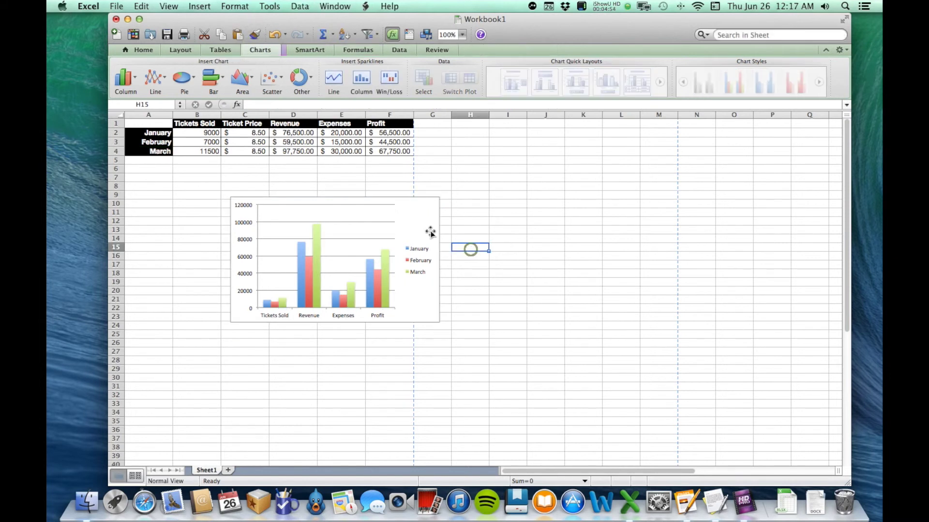
pyautogui.moveTo(419, 221); pyautogui.dragTo(364, 212)
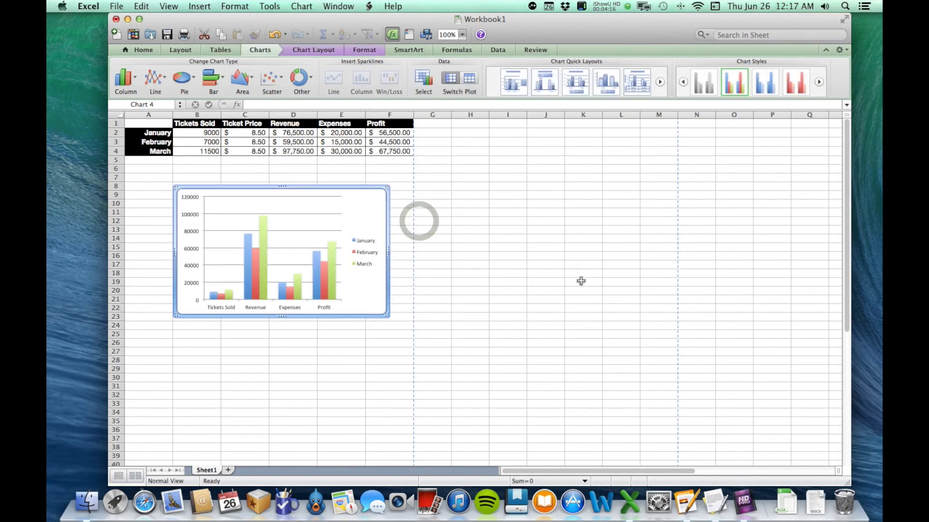